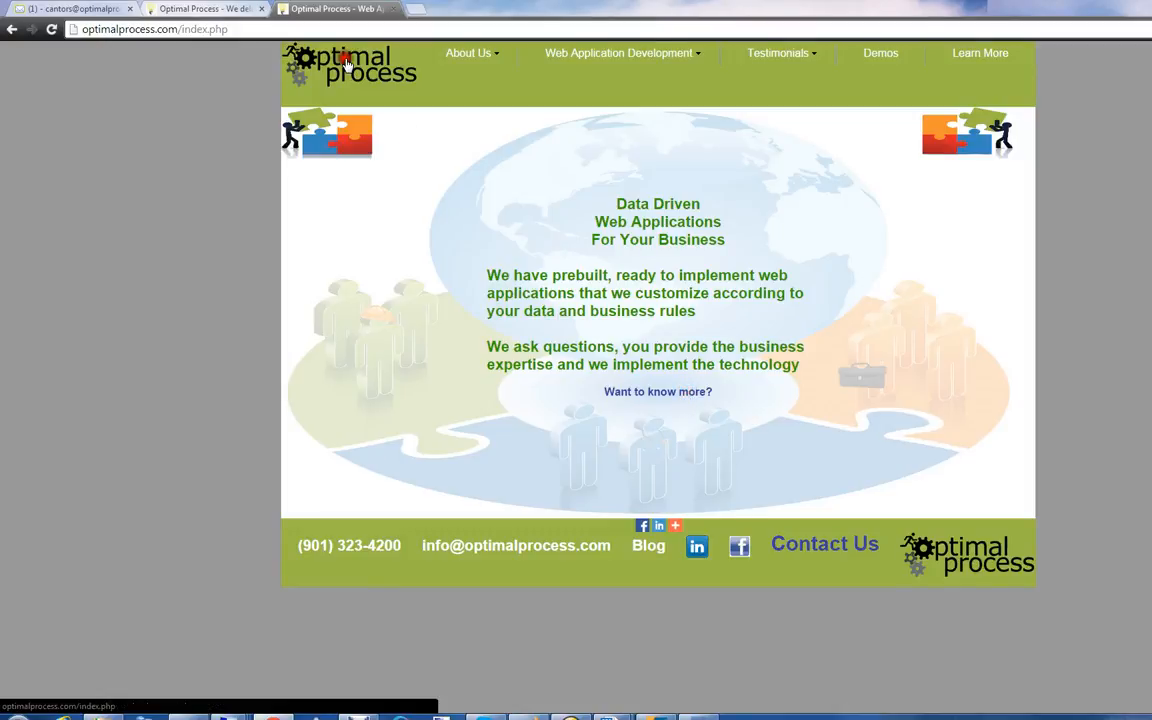
Reload the Optimal Process home page and switch to the Demos listing
left_click(347, 62)
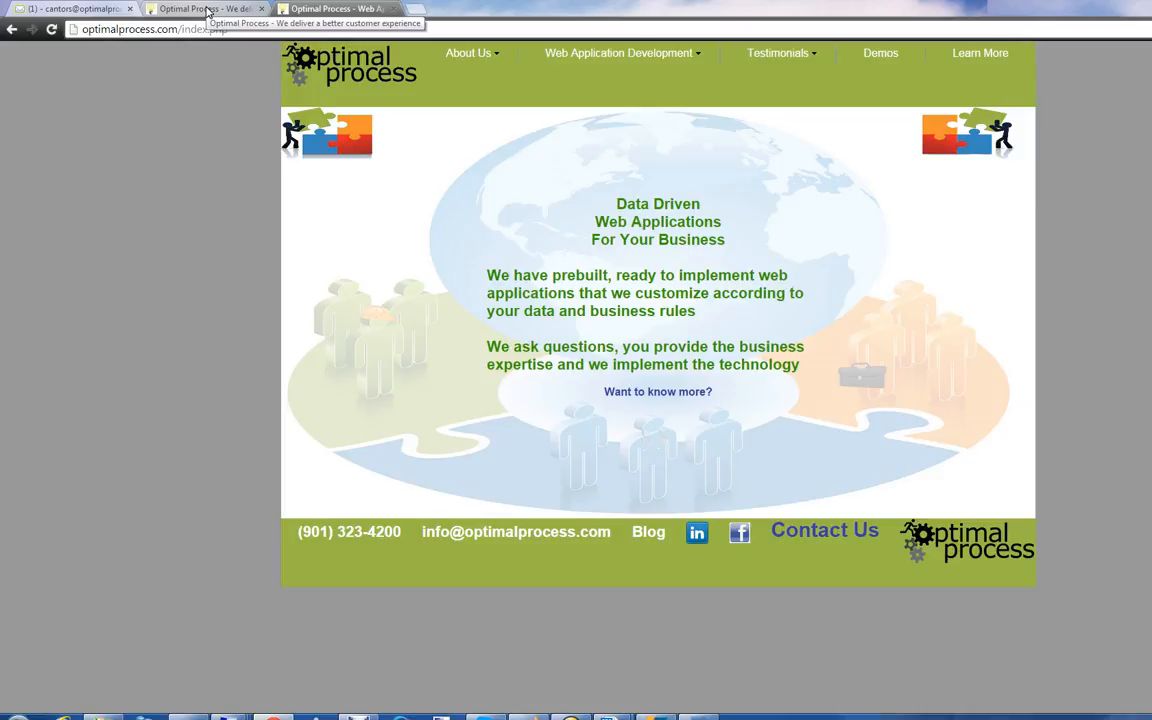
left_click(208, 12)
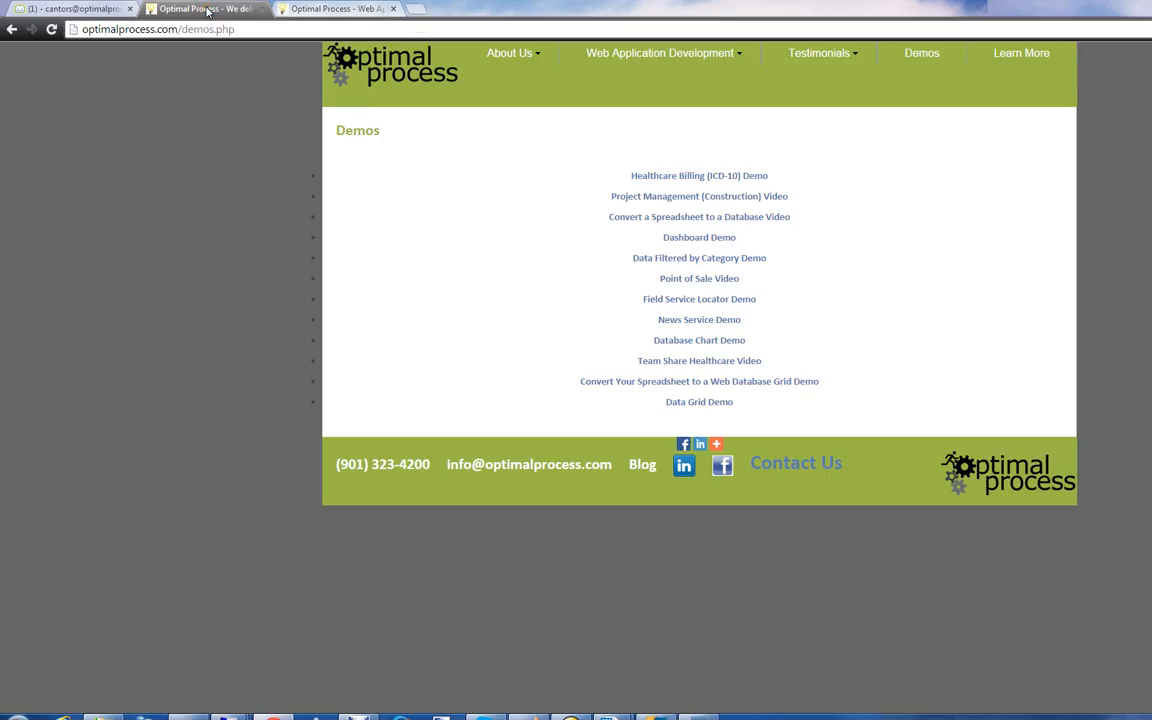
Enter the Database Chart Demo and choose 14 days of sales history
left_click(734, 343)
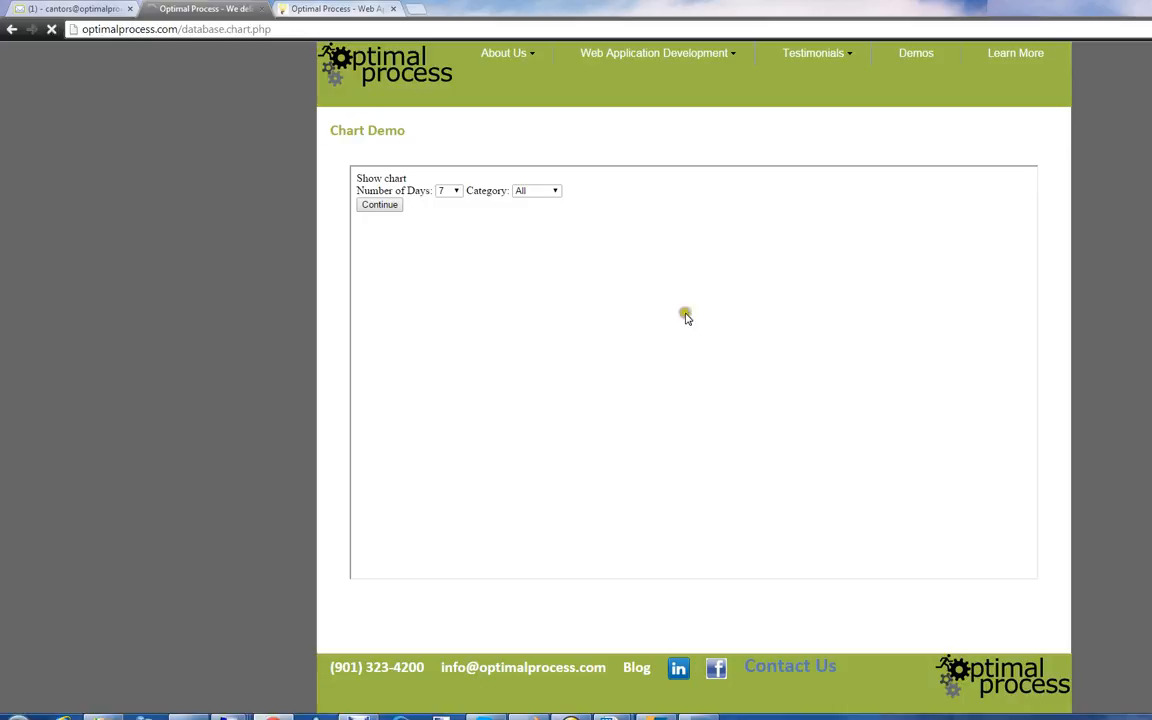
left_click(455, 191)
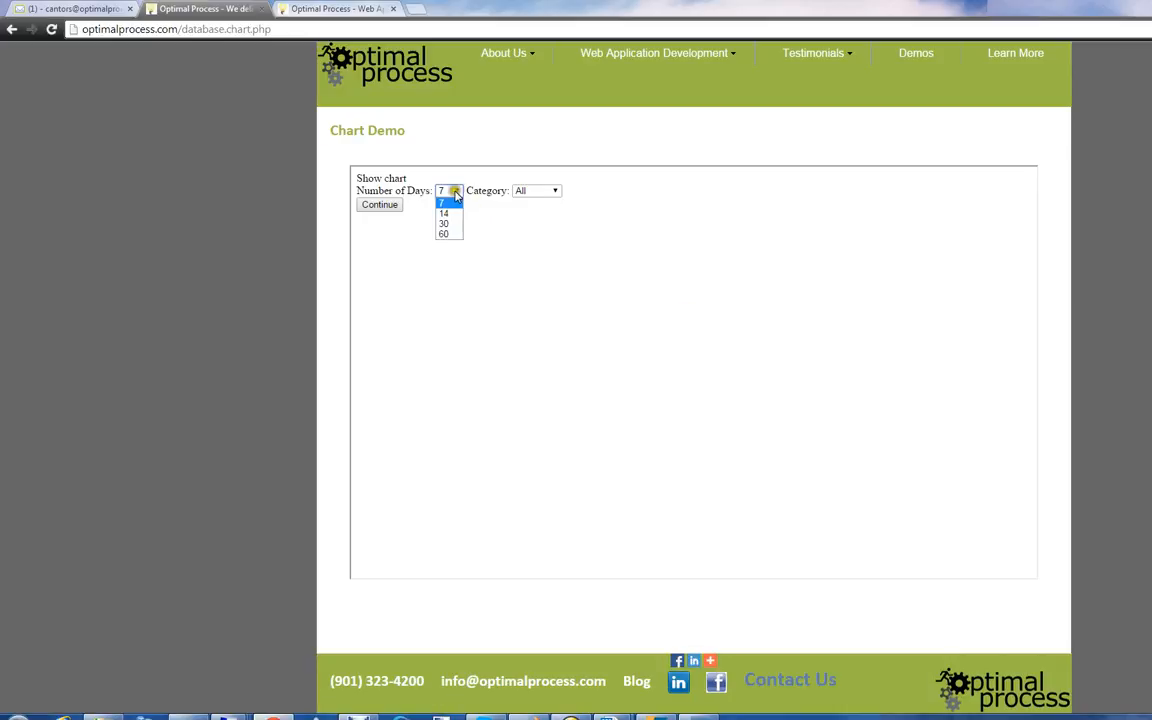
left_click(450, 214)
Continue to build the 14 Day Sales History chart for all categories
left_click(375, 205)
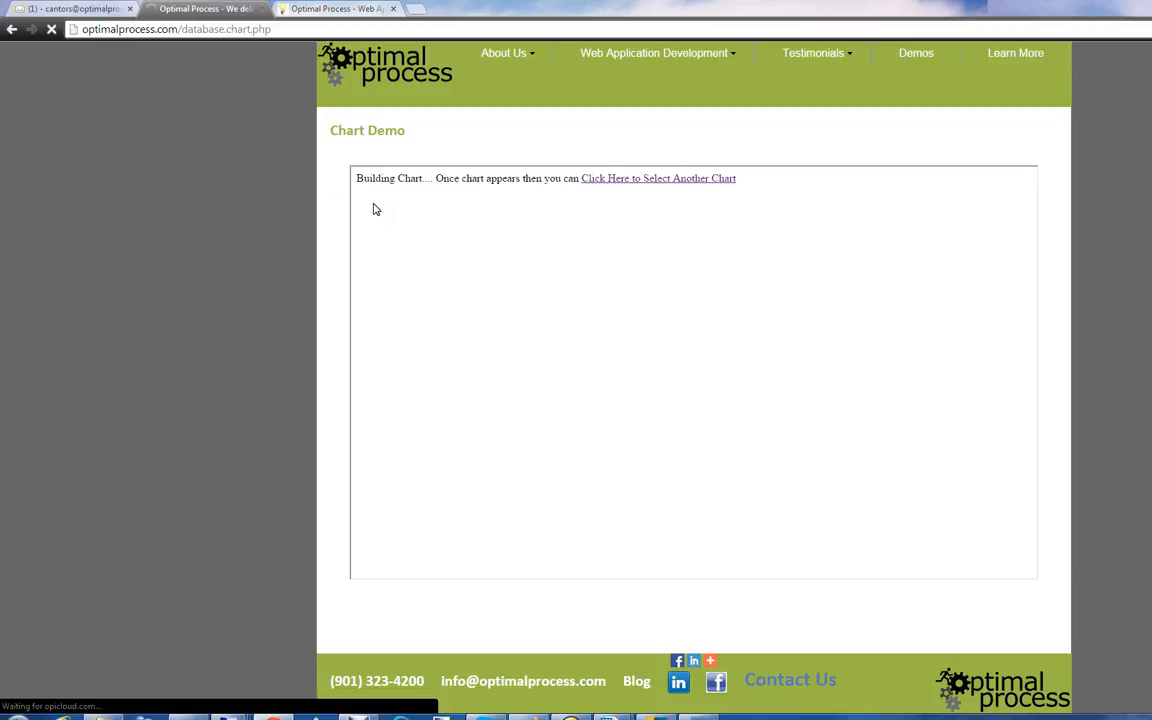